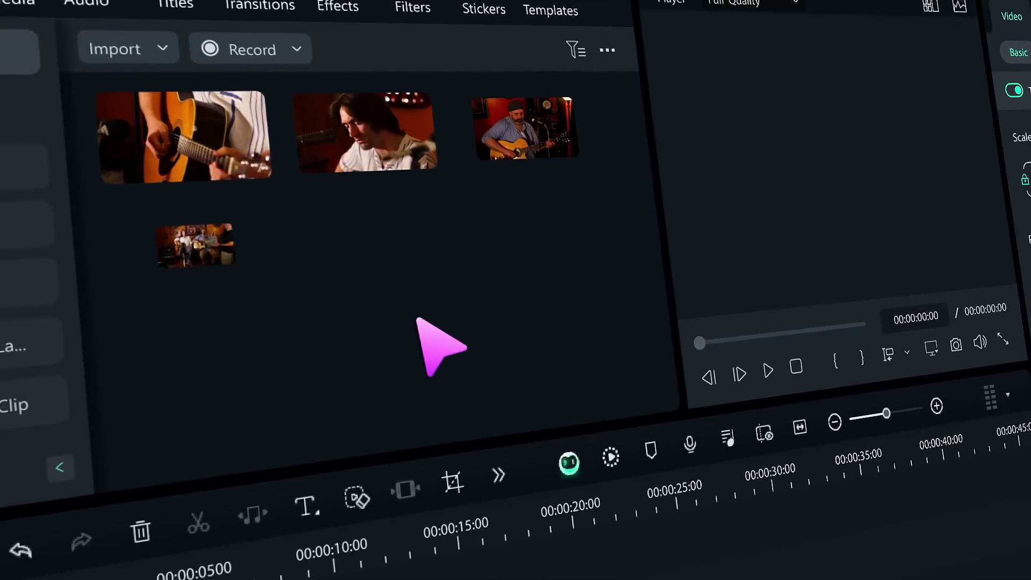
Select all four camera clips and create a multi-camera clip named My Video.
{"action": "left_click_drag", "start_coordinate": [99, 76], "coordinate": [611, 311]}
{"action": "right_click", "coordinate": [465, 188]}
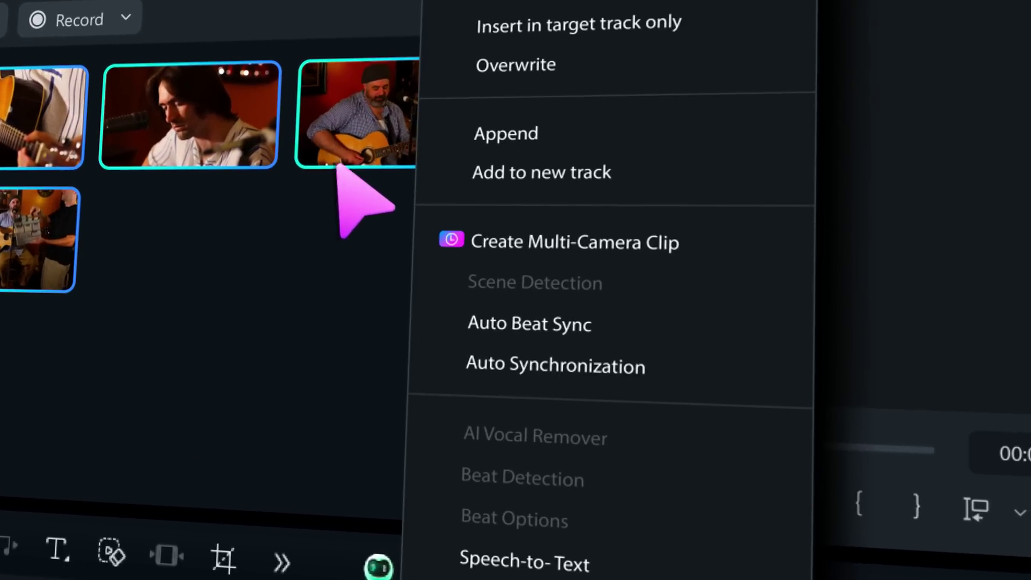
{"action": "left_click", "coordinate": [437, 231]}
{"action": "type", "text": "My Video"}
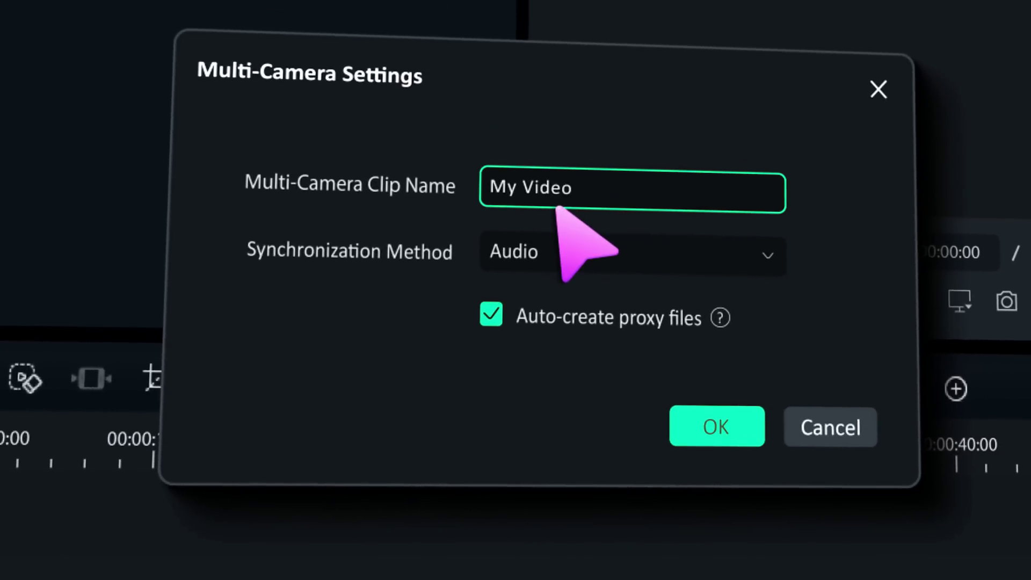
{"action": "left_click", "coordinate": [746, 429]}
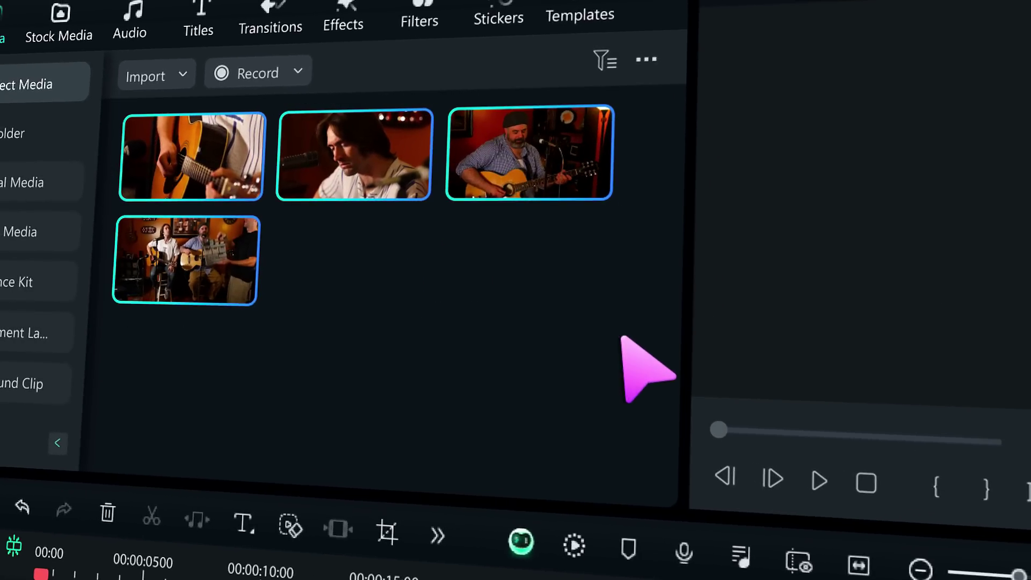
Start another multi-camera clip from the selected clips, naming it My Video.
{"action": "right_click", "coordinate": [505, 226]}
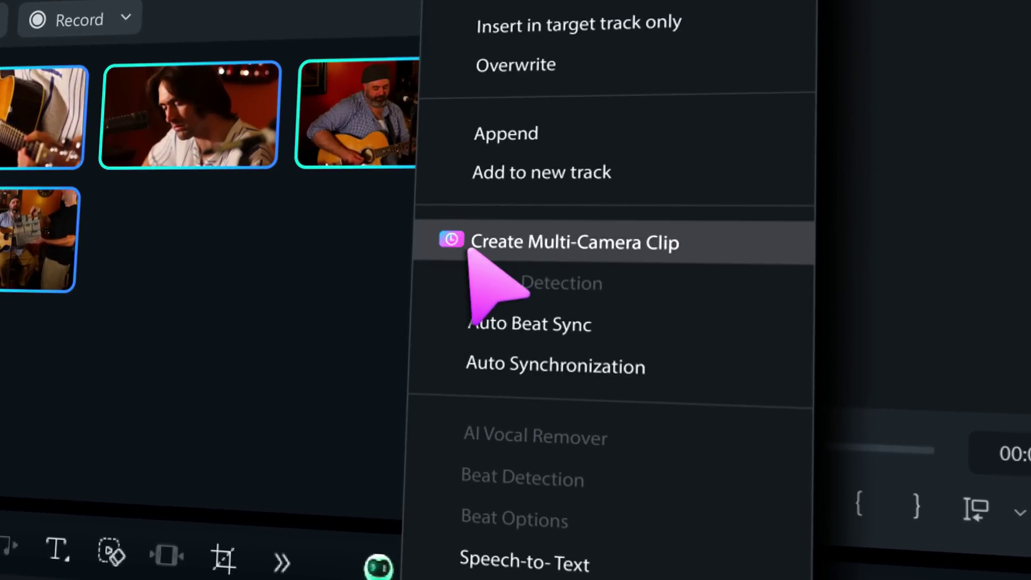
{"action": "left_click", "coordinate": [470, 250]}
{"action": "type", "text": "My Video"}
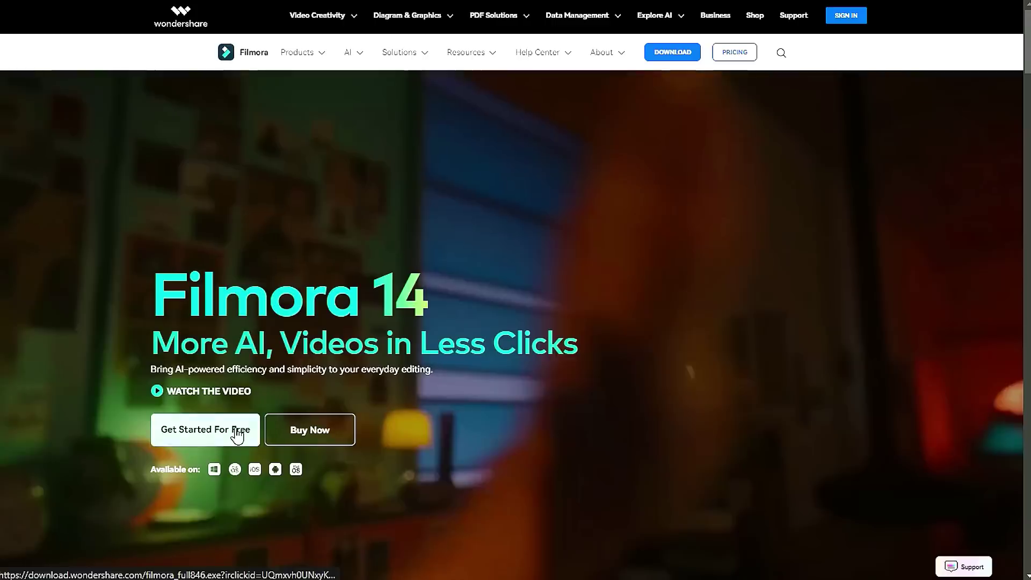
Save the free Filmora installer, then subscribe to Filmora for Creators with all notifications.
{"action": "left_click", "coordinate": [236, 433]}
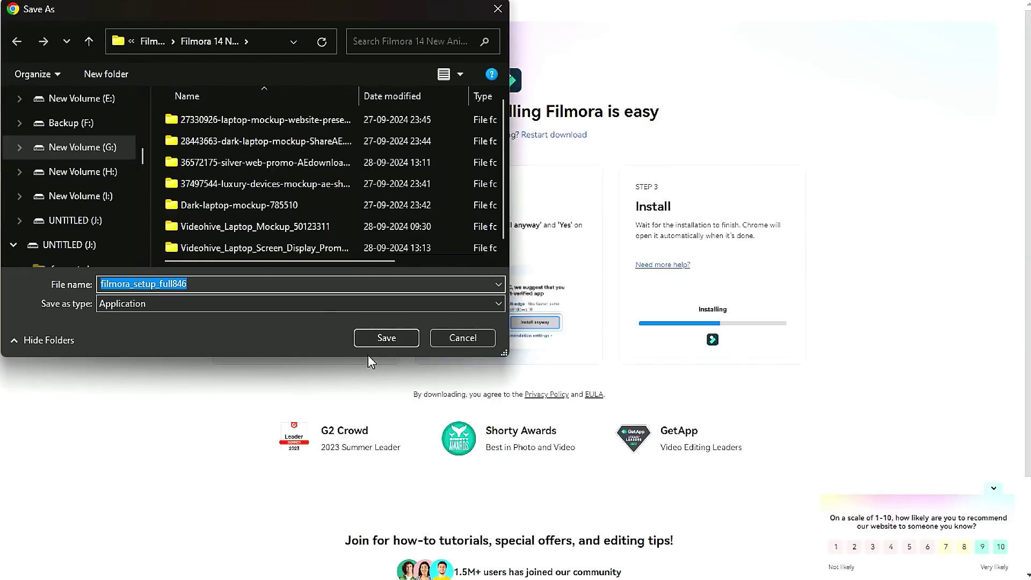
{"action": "left_click", "coordinate": [387, 339]}
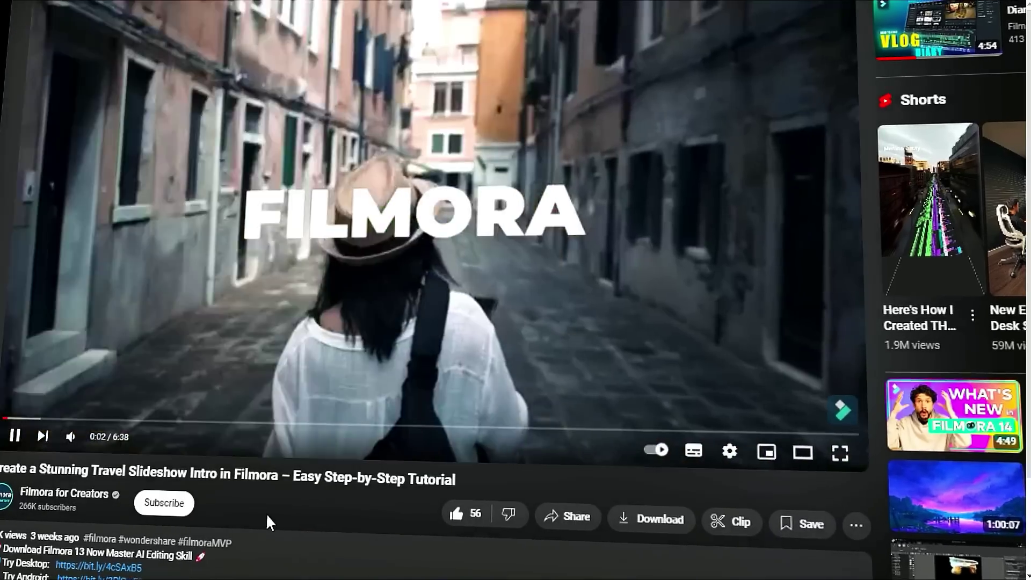
{"action": "left_click", "coordinate": [177, 505]}
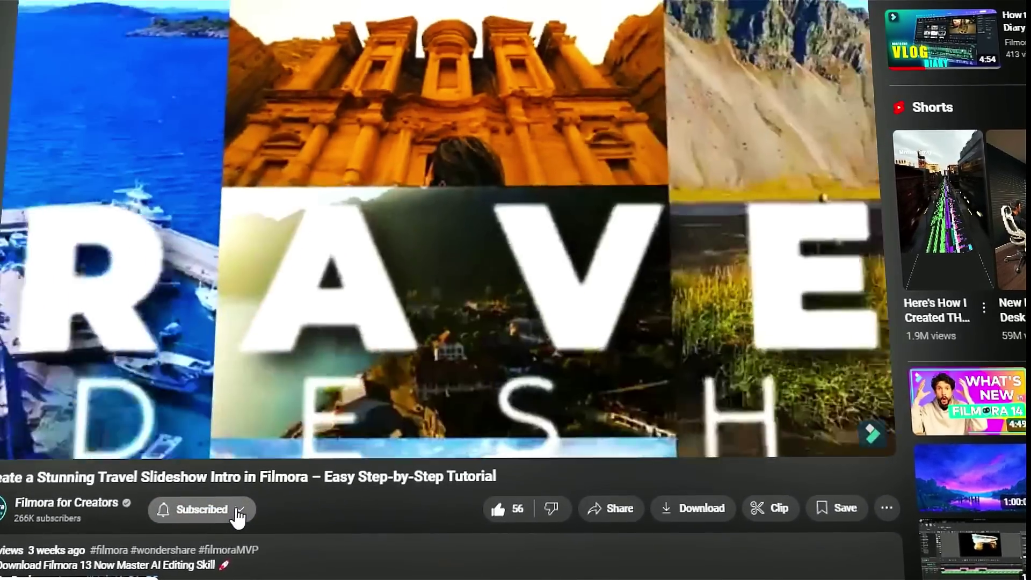
{"action": "left_click", "coordinate": [223, 511]}
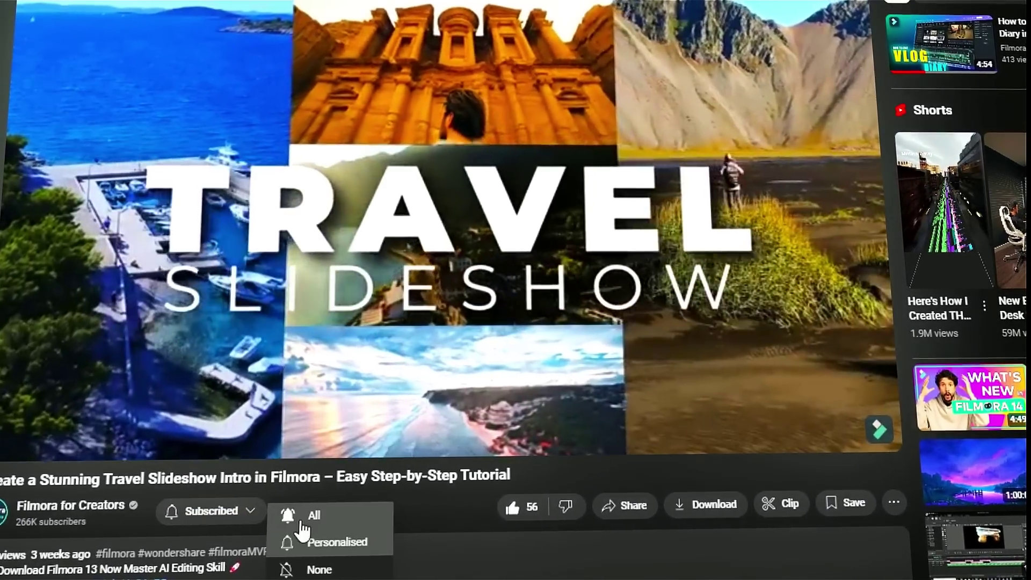
{"action": "left_click", "coordinate": [302, 524]}
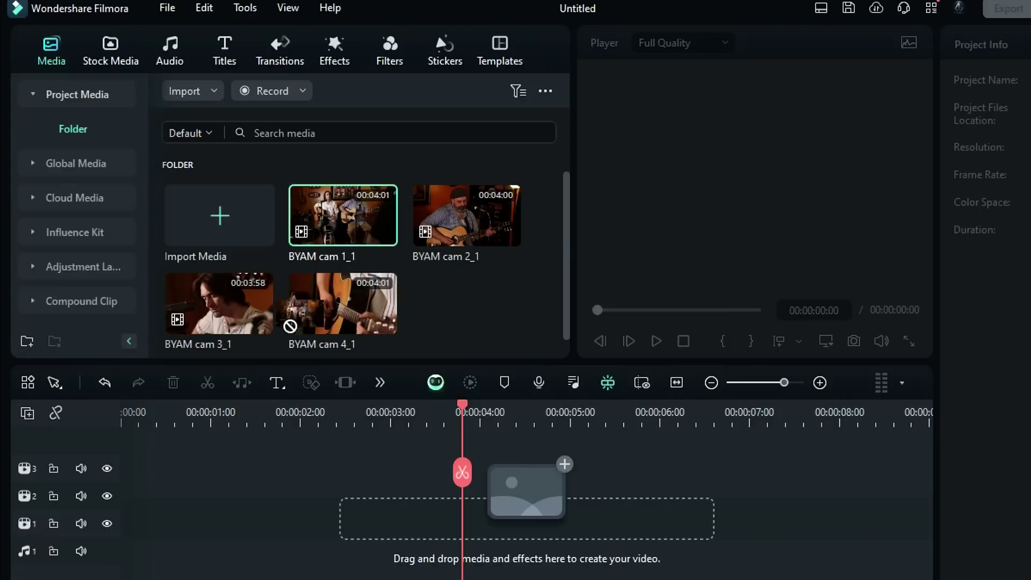
Stack BYAM cam 1_1, cam 2_1 and cam 4_1 on three separate timeline tracks.
{"action": "left_click_drag", "start_coordinate": [526, 491], "coordinate": [134, 495]}
{"action": "left_click_drag", "start_coordinate": [425, 319], "coordinate": [123, 531]}
{"action": "left_click_drag", "start_coordinate": [343, 317], "coordinate": [119, 473]}
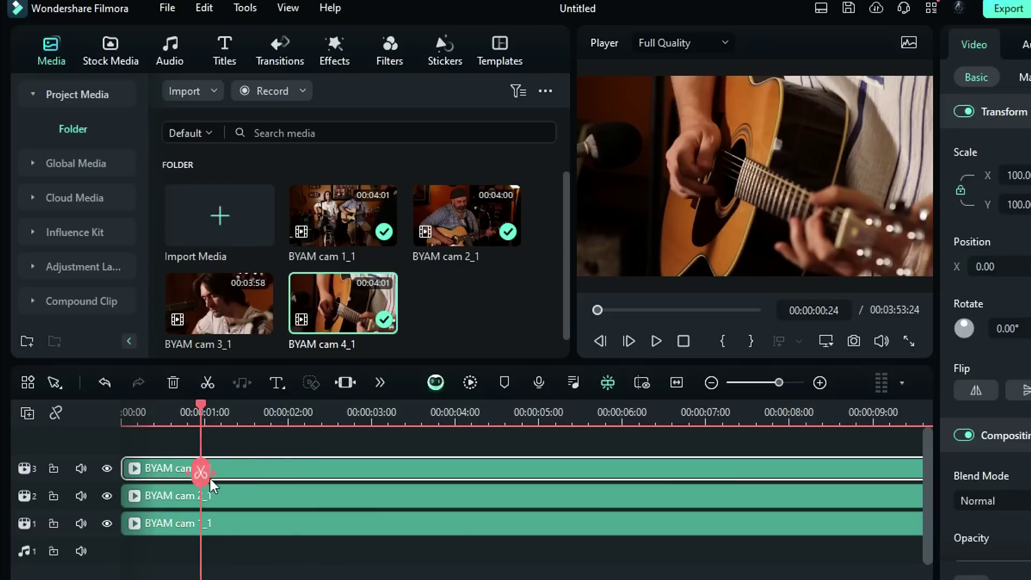
Split the top clip at 00:00:02:11 and select the cam 4_1 piece at 00:00:03:07.
{"action": "left_click_drag", "start_coordinate": [265, 414], "coordinate": [333, 414]}
{"action": "left_click", "coordinate": [333, 472]}
{"action": "left_click_drag", "start_coordinate": [395, 421], "coordinate": [408, 421]}
{"action": "left_click", "coordinate": [412, 476]}
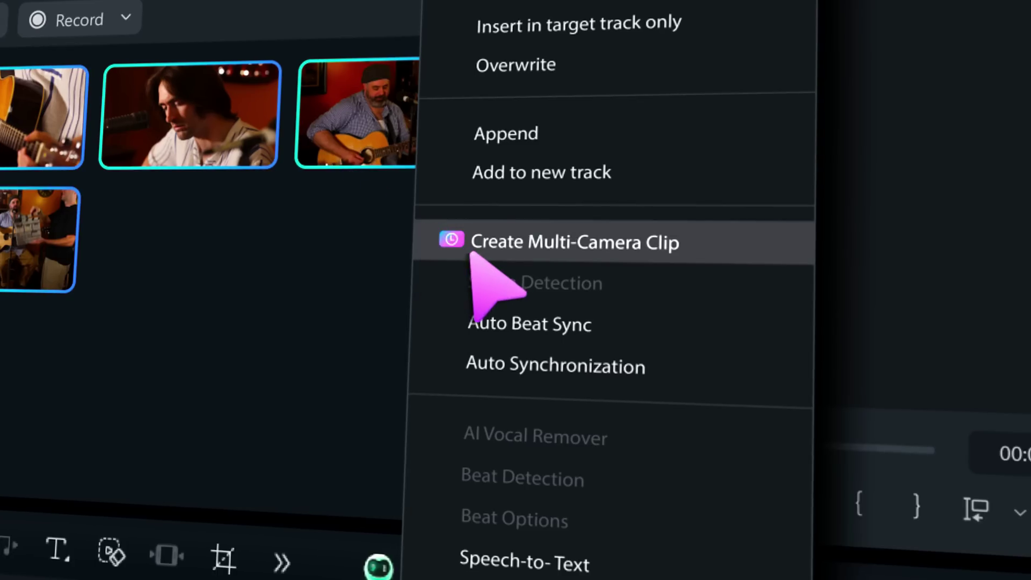
Create a multi-camera clip named My Vid and switch between two camera angles during playback.
{"action": "left_click", "coordinate": [471, 255]}
{"action": "type", "text": "My Video"}
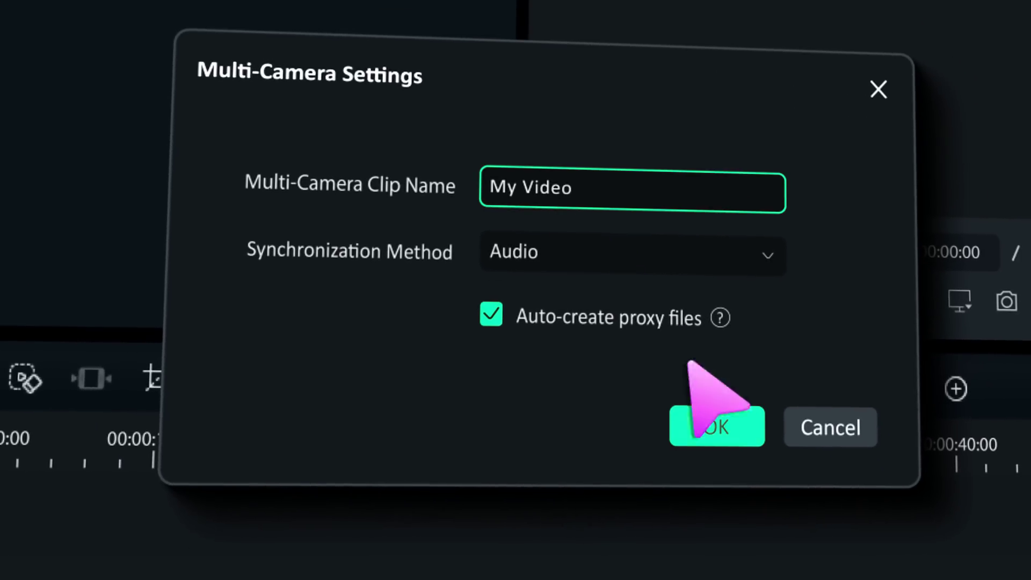
{"action": "left_click", "coordinate": [698, 414]}
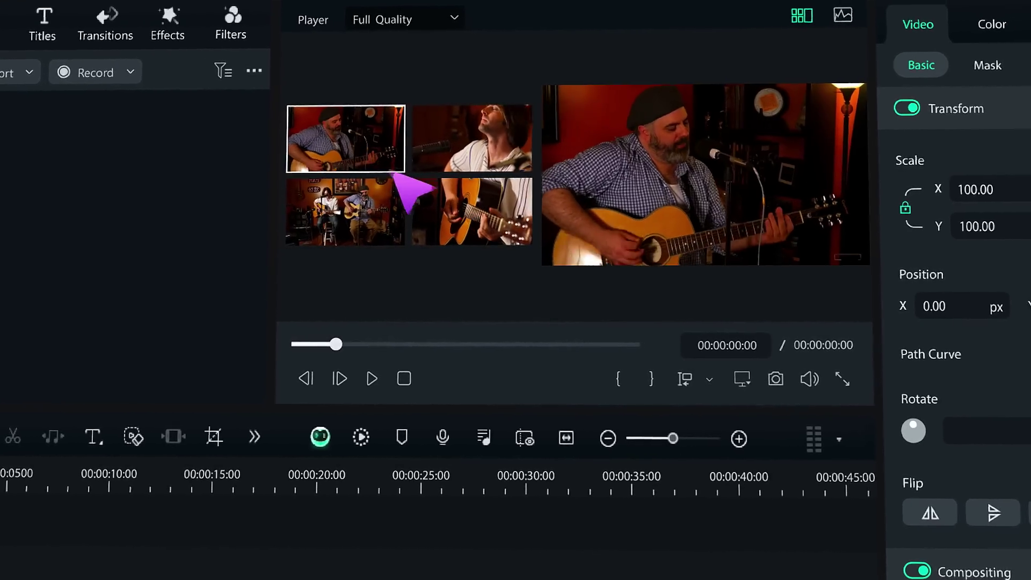
{"action": "left_click", "coordinate": [464, 204]}
{"action": "left_click", "coordinate": [472, 145]}
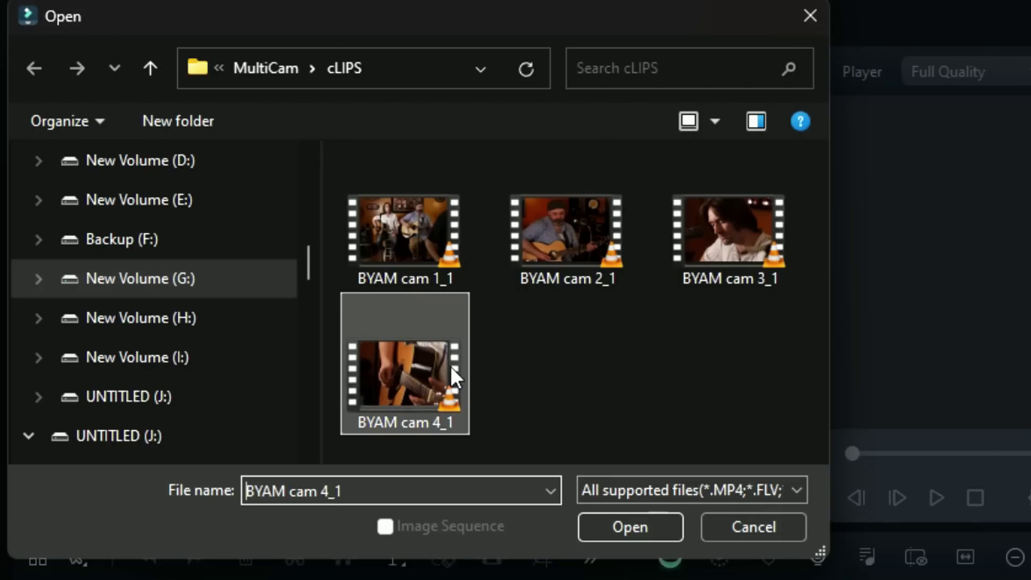
Select all four BYAM cam clips in the MultiCam cLIPS folder and import them.
{"action": "key", "text": "ctrl+a"}
{"action": "left_click", "coordinate": [616, 521]}
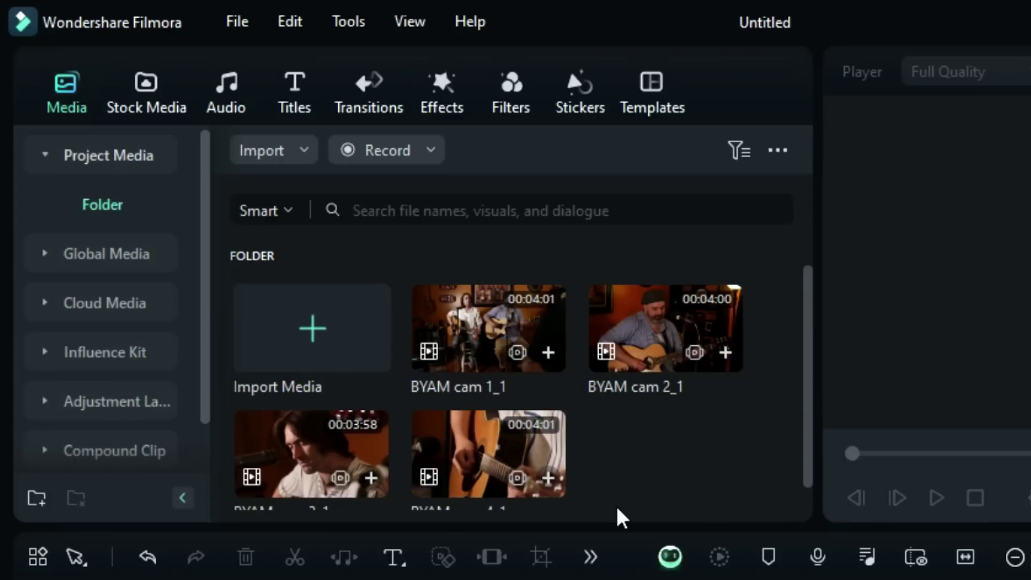
Select the four BYAM cam clips and create multi-camera clip Band with Audio synchronization.
{"action": "left_click_drag", "start_coordinate": [616, 505], "coordinate": [344, 303]}
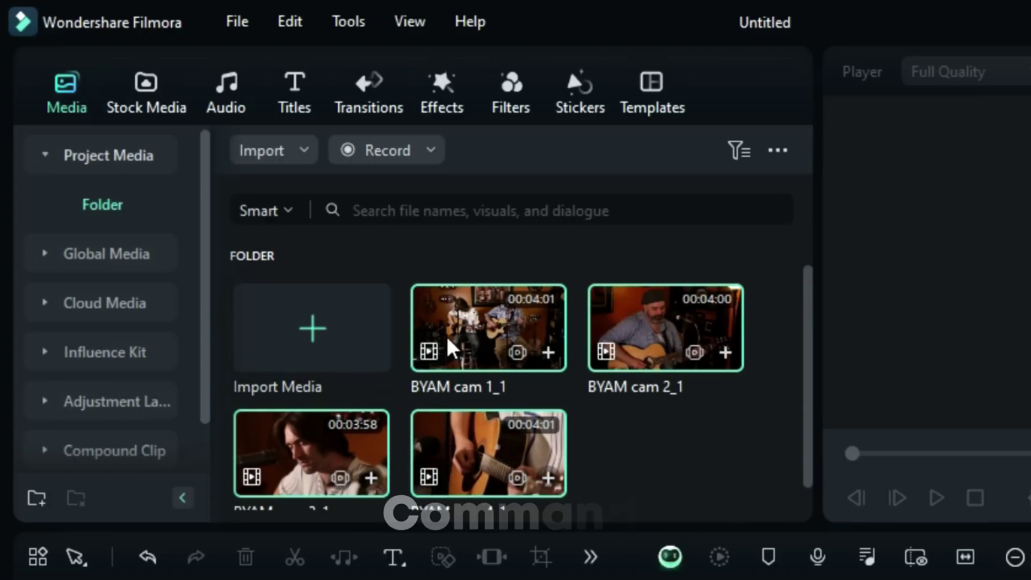
{"action": "right_click", "coordinate": [620, 334]}
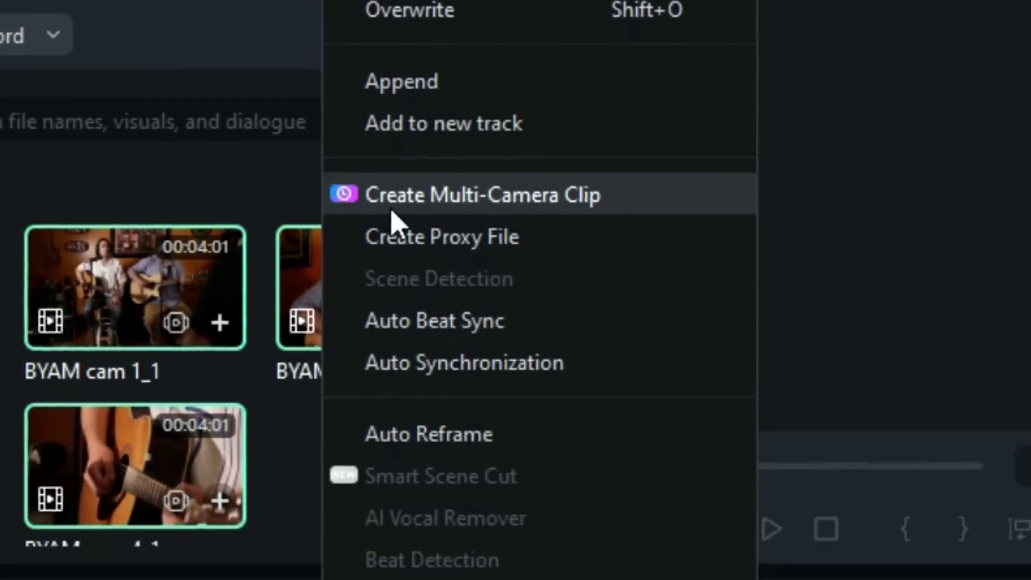
{"action": "left_click", "coordinate": [572, 322]}
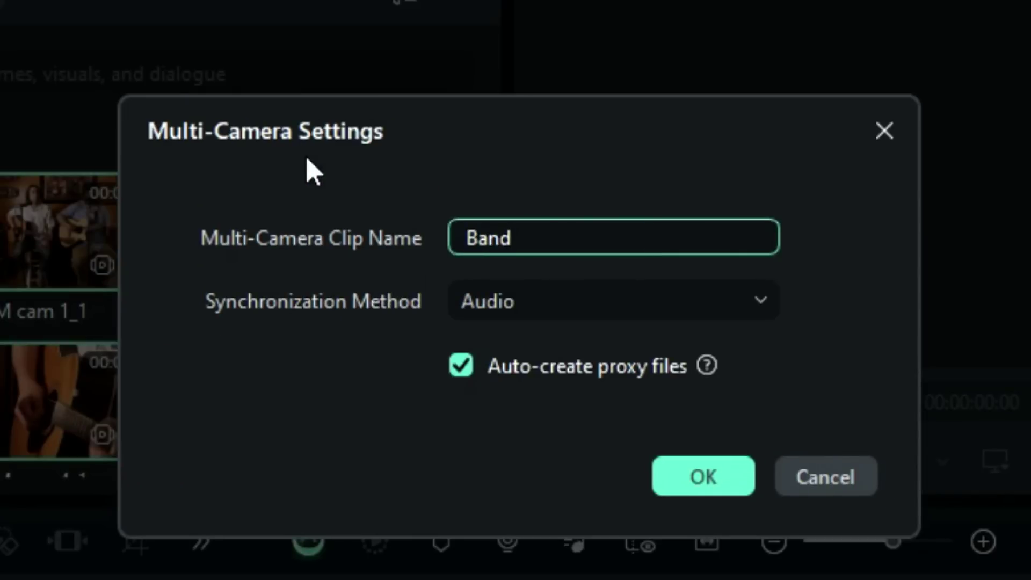
{"action": "left_click", "coordinate": [773, 320]}
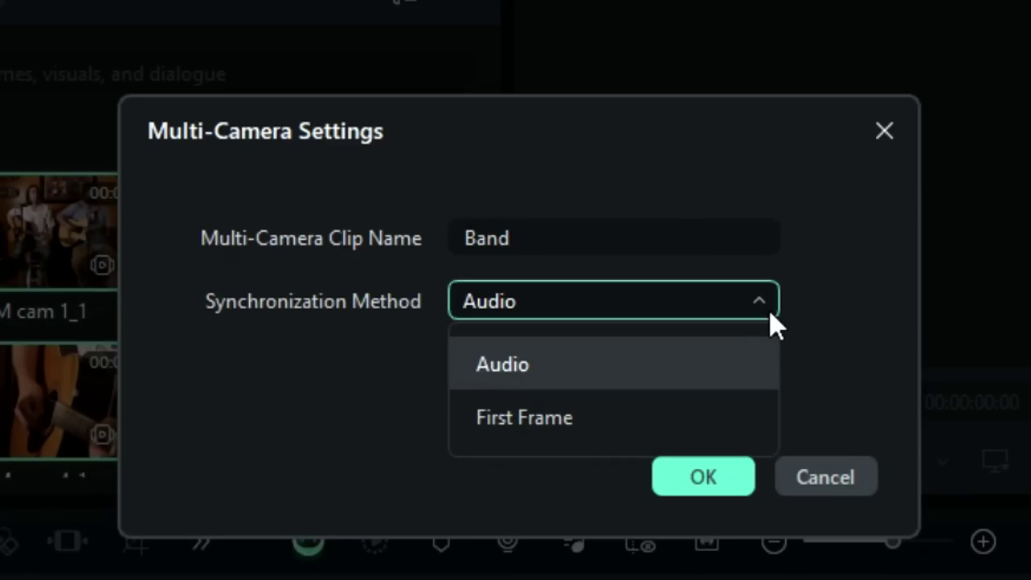
{"action": "left_click", "coordinate": [741, 369]}
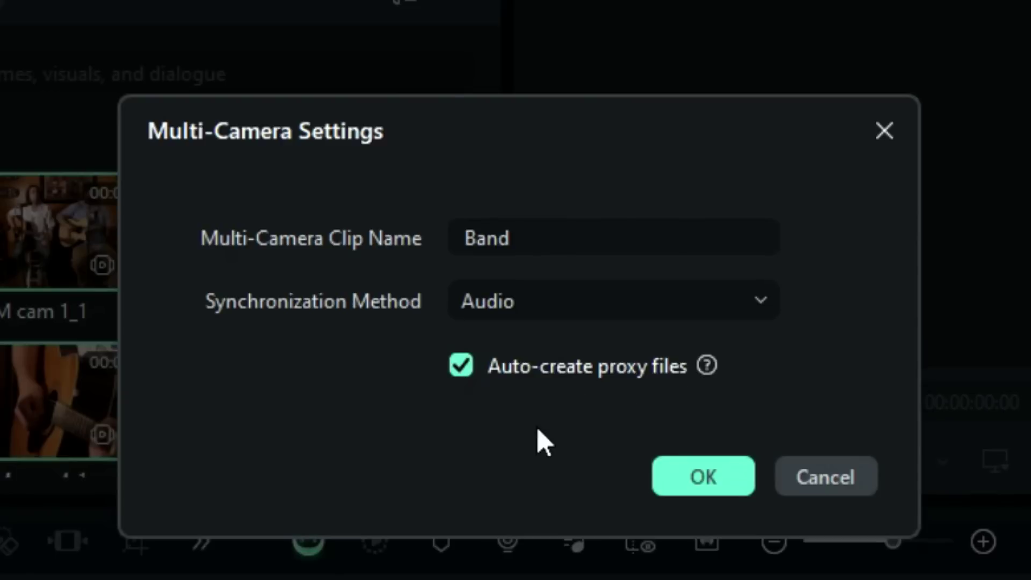
{"action": "left_click", "coordinate": [656, 471]}
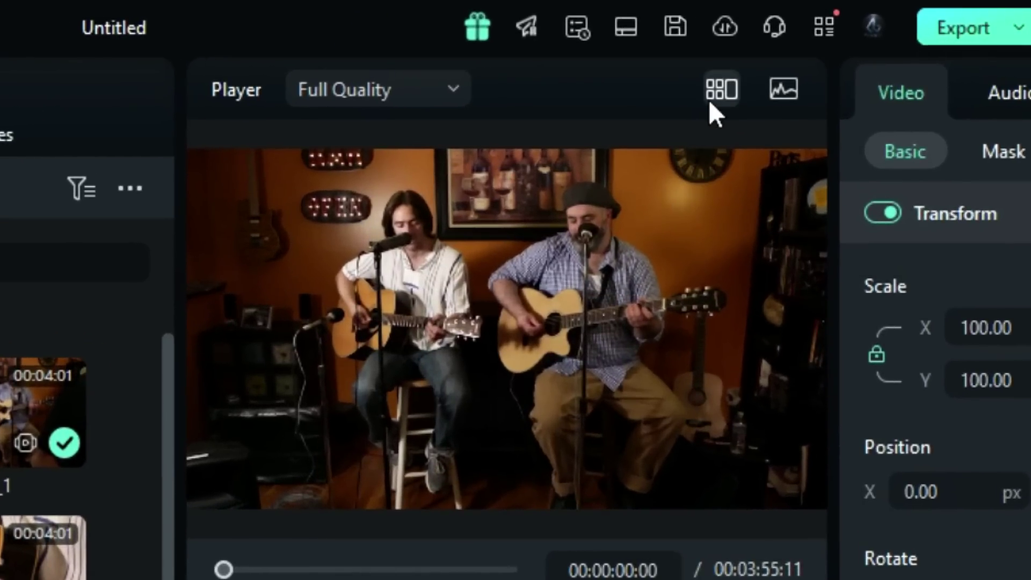
Show the four-angle grid, preview angles 4 and 3, then make wide angle 1 active.
{"action": "left_click", "coordinate": [709, 101]}
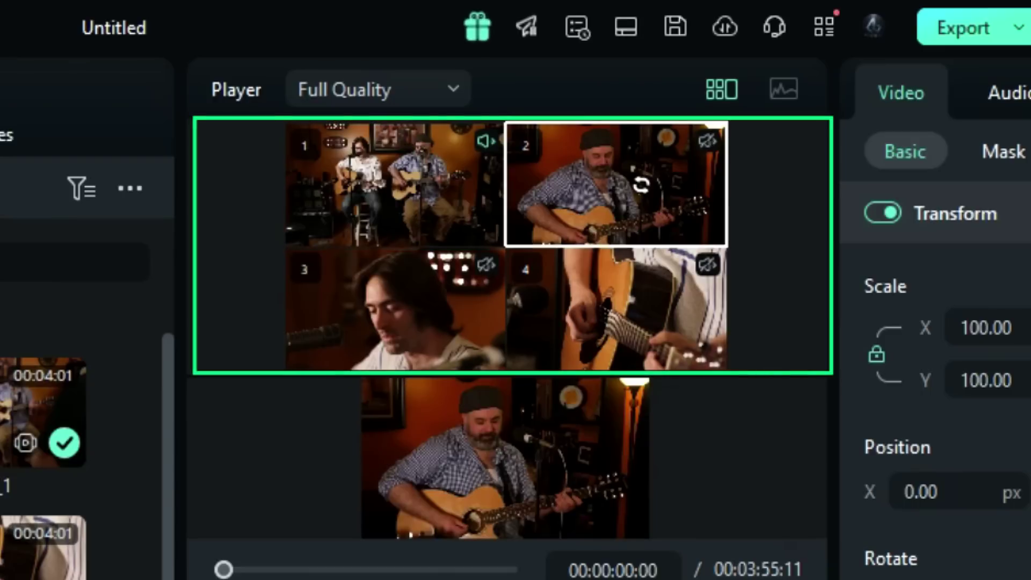
{"action": "left_click", "coordinate": [594, 266]}
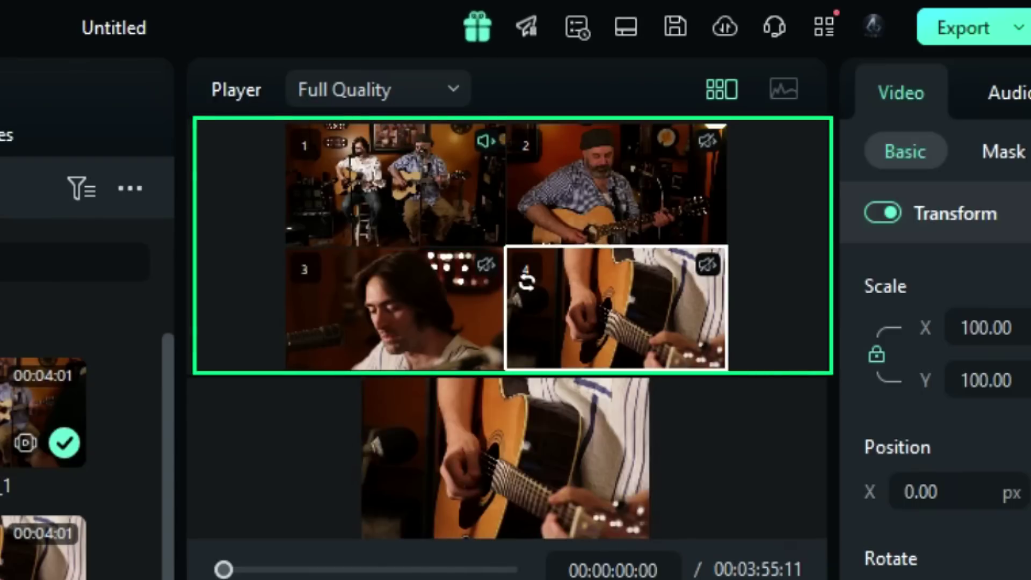
{"action": "left_click", "coordinate": [452, 280]}
{"action": "key", "text": "1"}
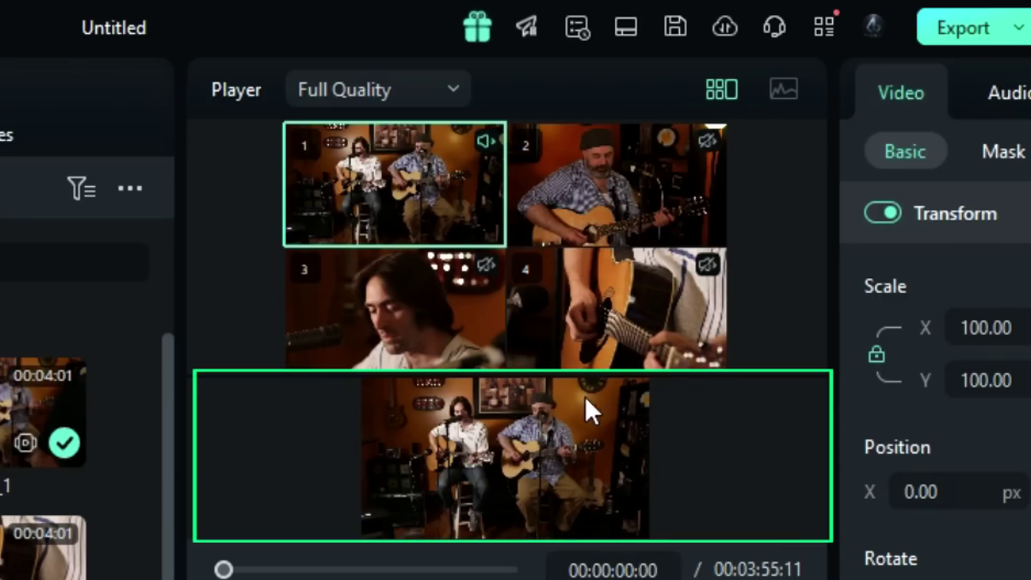
{"action": "left_click", "coordinate": [554, 417]}
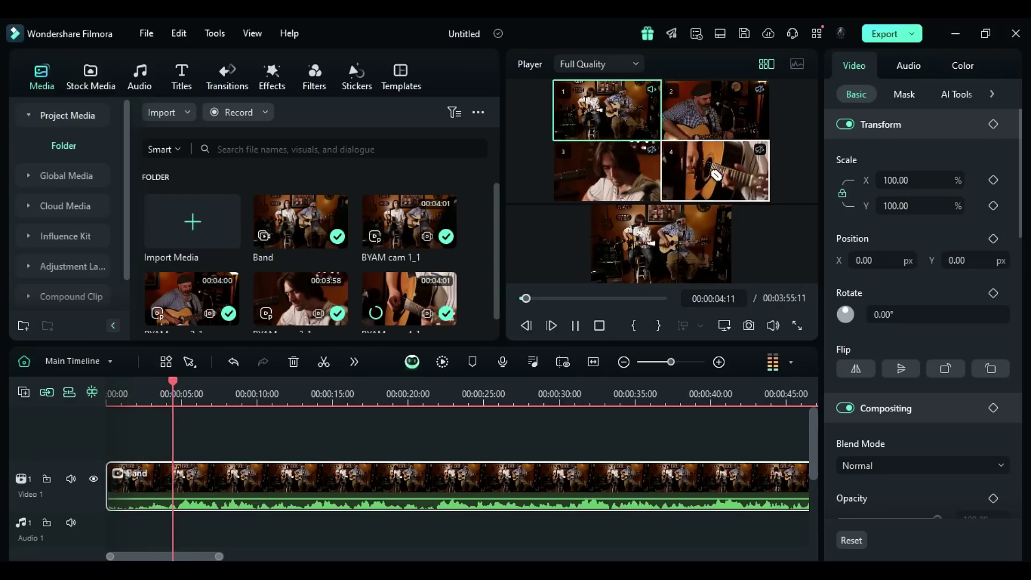
Play Band and cut live between angles 2, 4, 3 and back to 4.
{"action": "left_click", "coordinate": [722, 128]}
{"action": "key", "text": "space"}
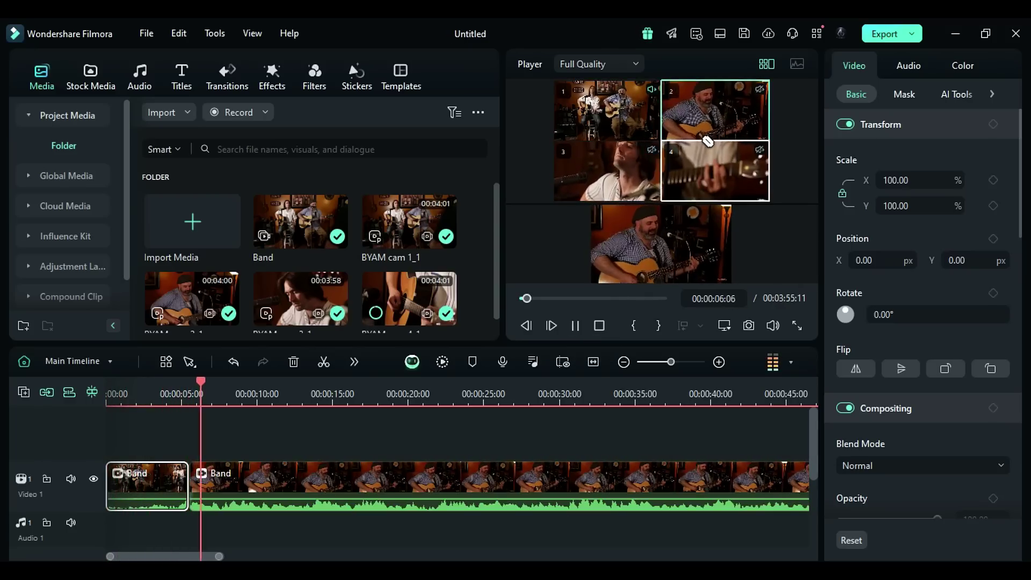
{"action": "left_click", "coordinate": [699, 169]}
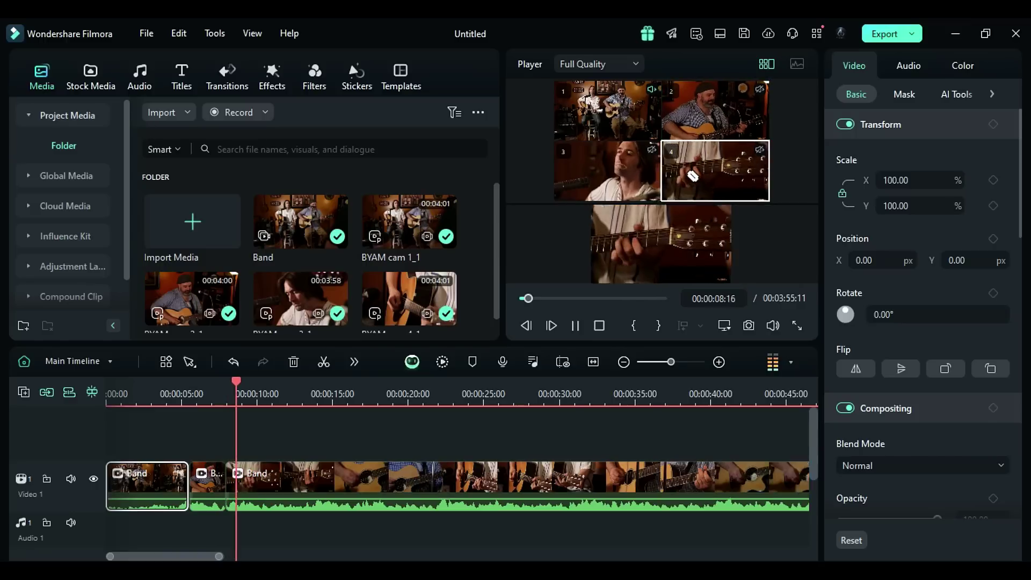
{"action": "left_click", "coordinate": [620, 175]}
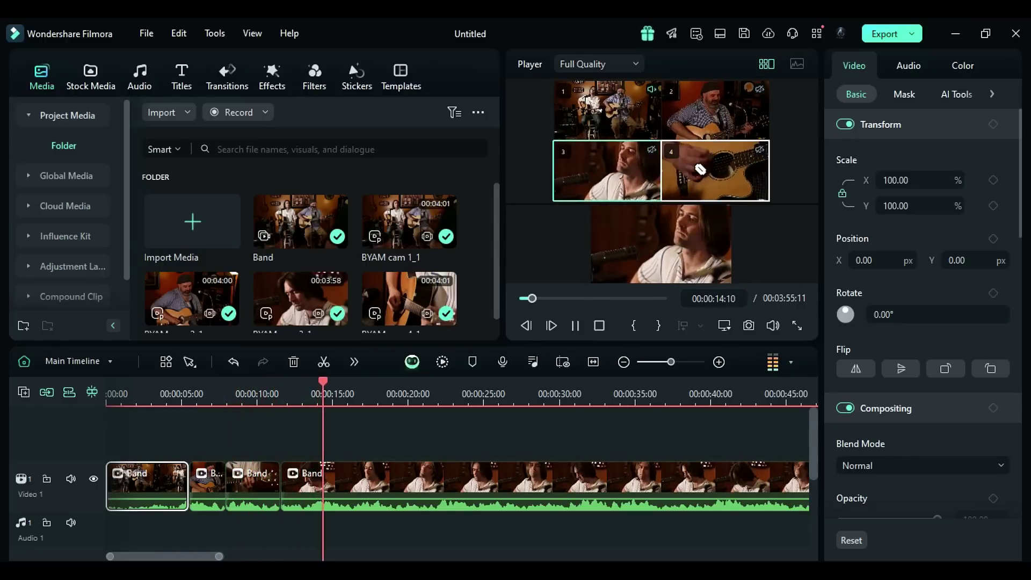
{"action": "left_click", "coordinate": [669, 155]}
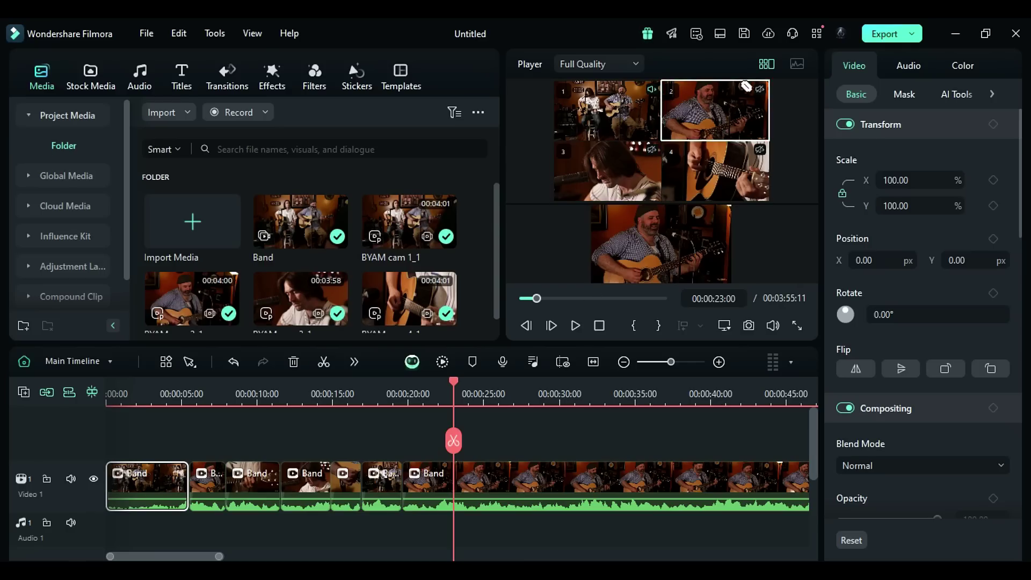
Leave the multicam grid for a single full view and replay the edited Band clip.
{"action": "left_click", "coordinate": [772, 69]}
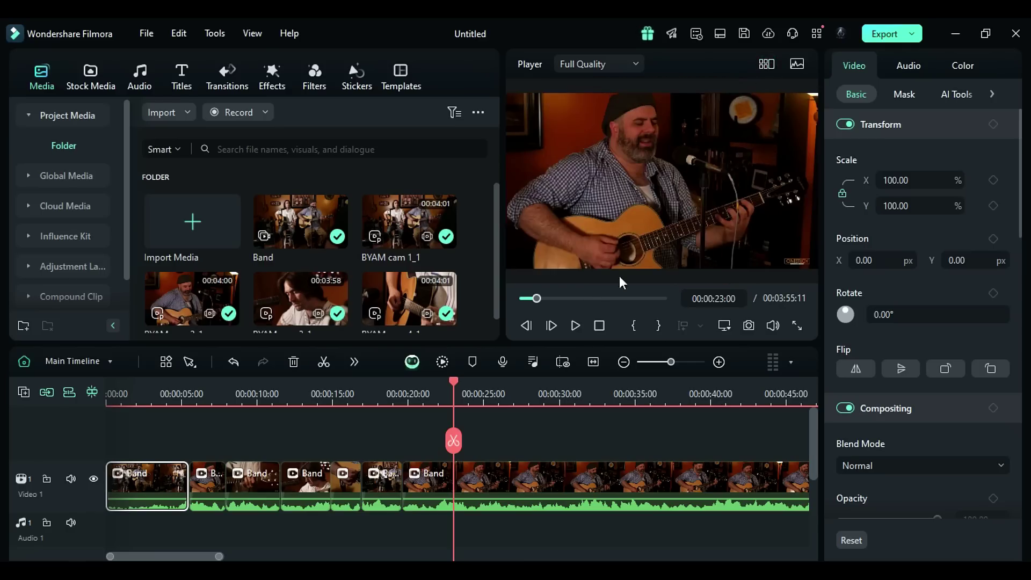
{"action": "left_click", "coordinate": [599, 326]}
{"action": "left_click", "coordinate": [575, 325]}
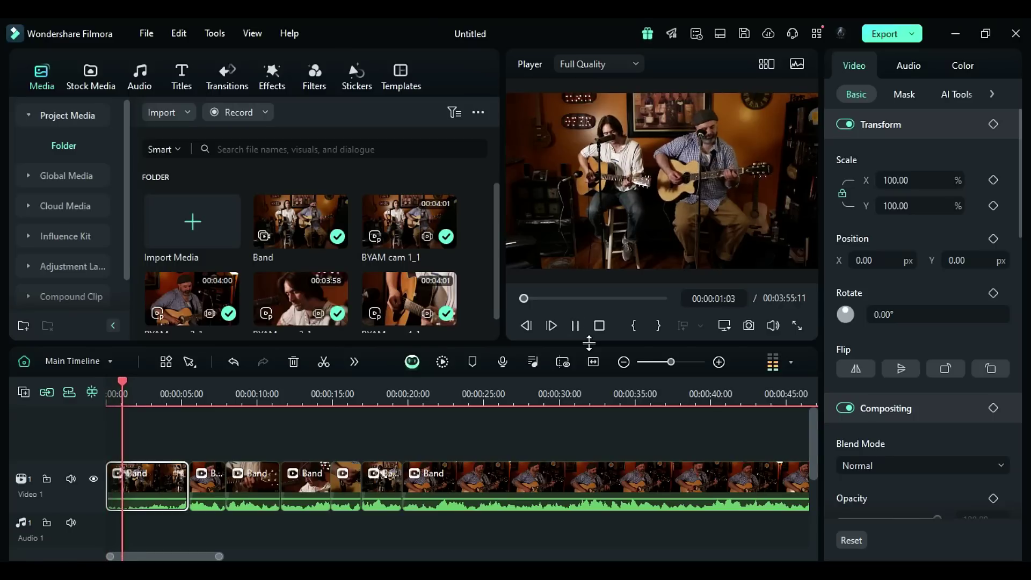